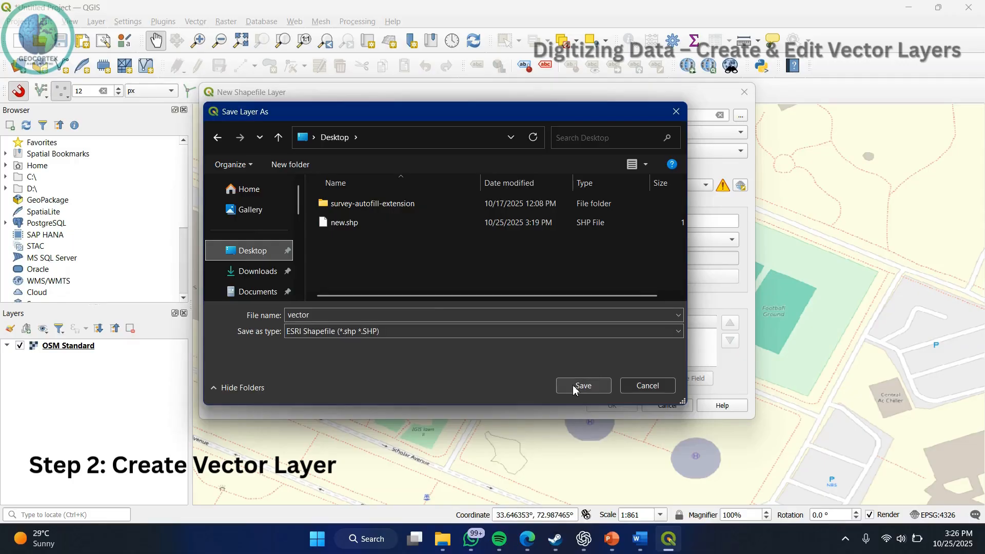
Step: Create the polygon shapefile layer vector.shp on the Desktop in EPSG:4326 with an added 80-character text field called Name
left_click(582, 385)
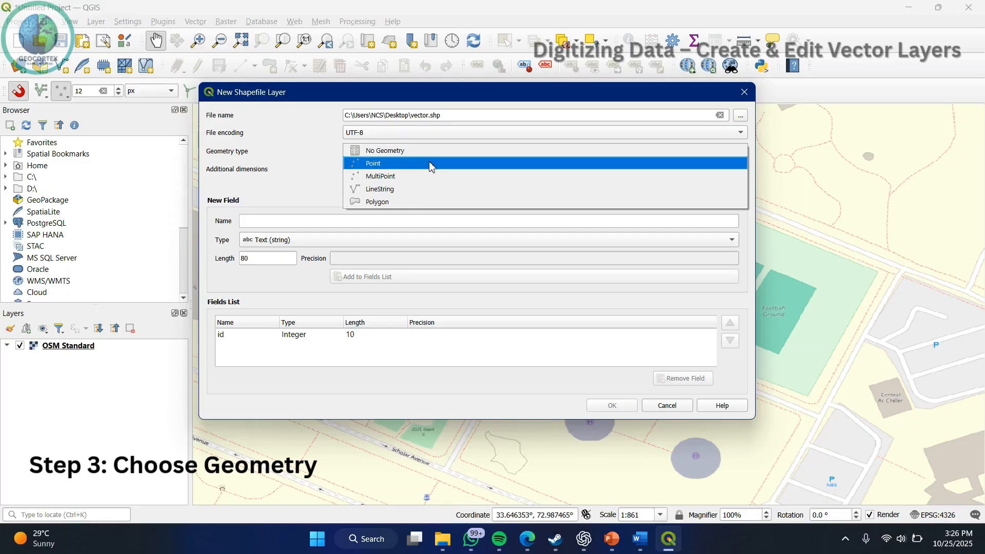
left_click(426, 201)
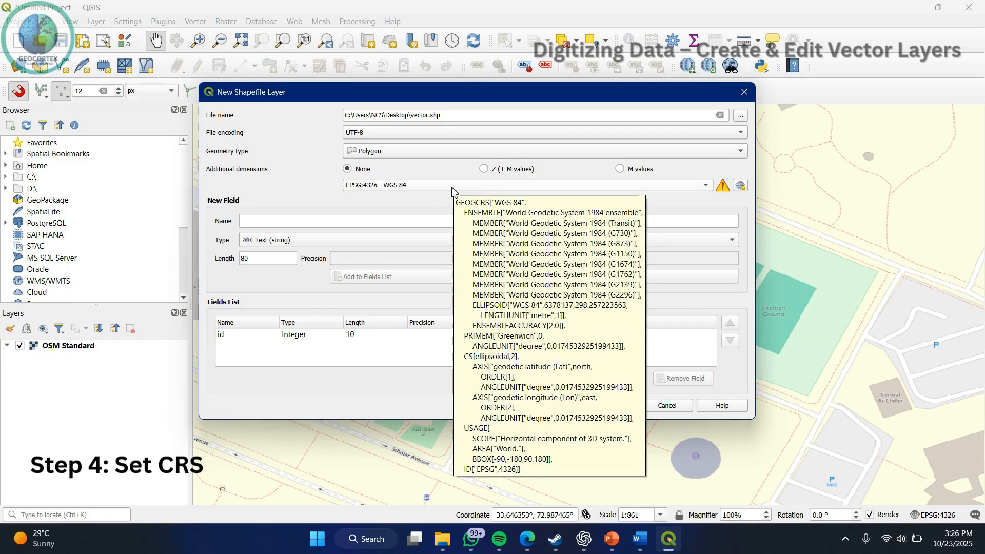
left_click(390, 227)
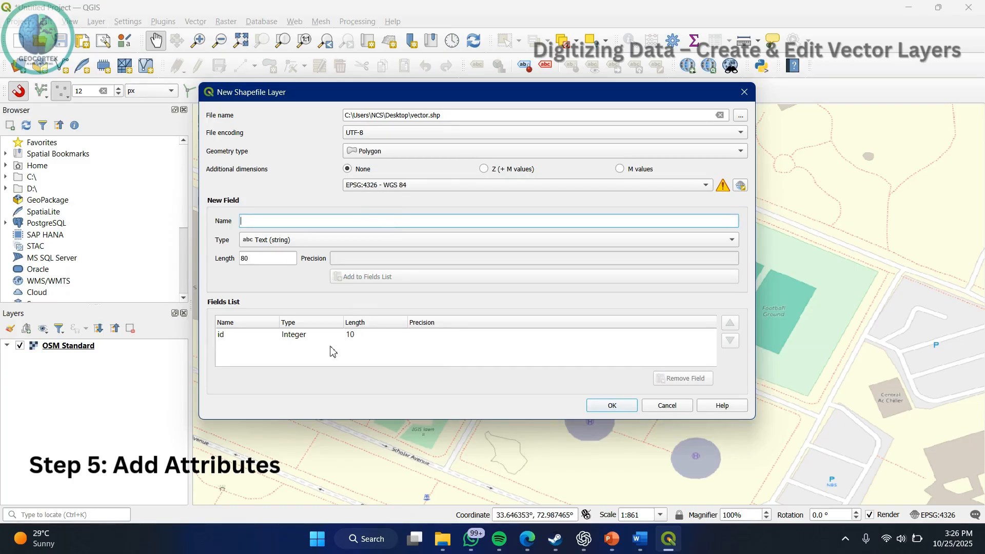
type("Name")
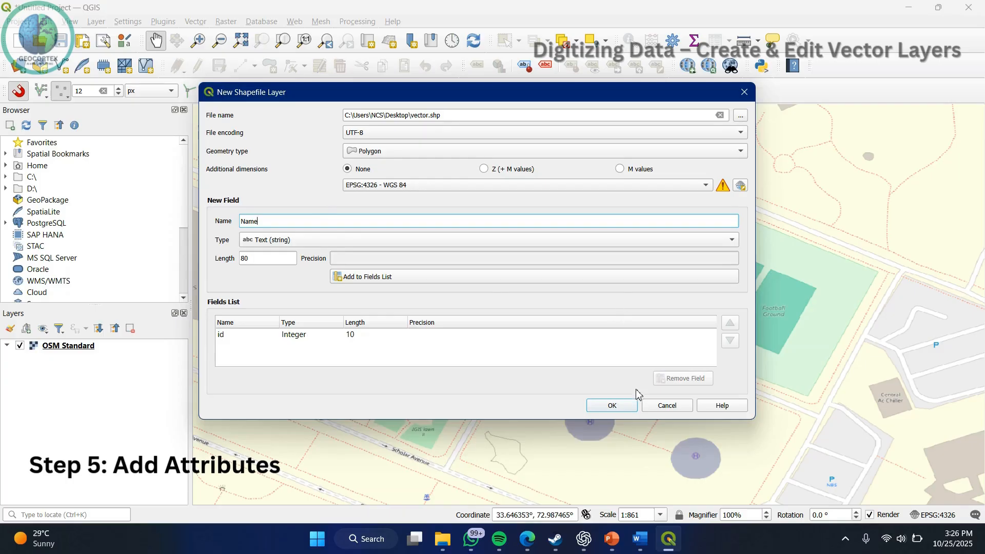
left_click(390, 277)
left_click(612, 406)
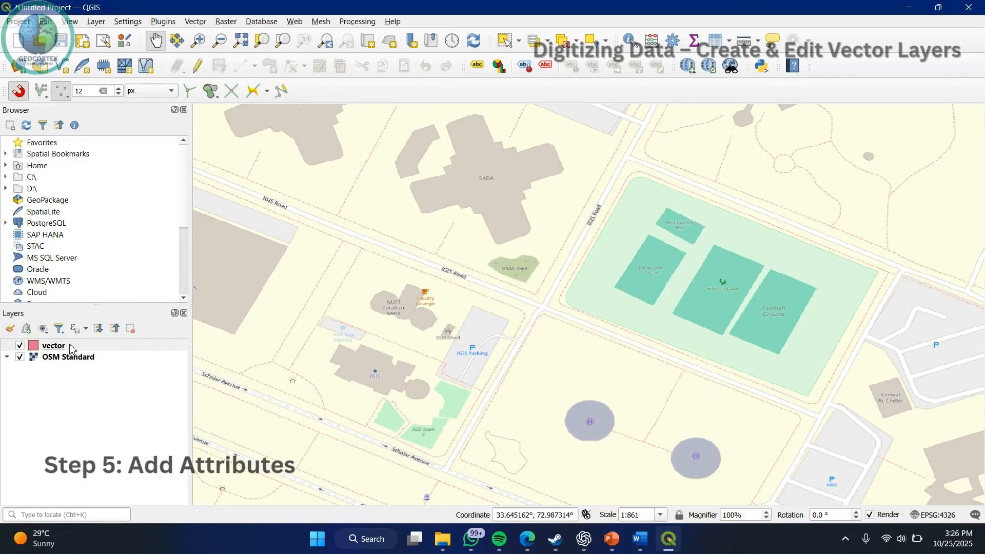
Step: Start editing the vector layer and digitize a triangular polygon along the northern and eastern edges of the central SADA Parking Lot block
left_click_drag(548, 336, 600, 437)
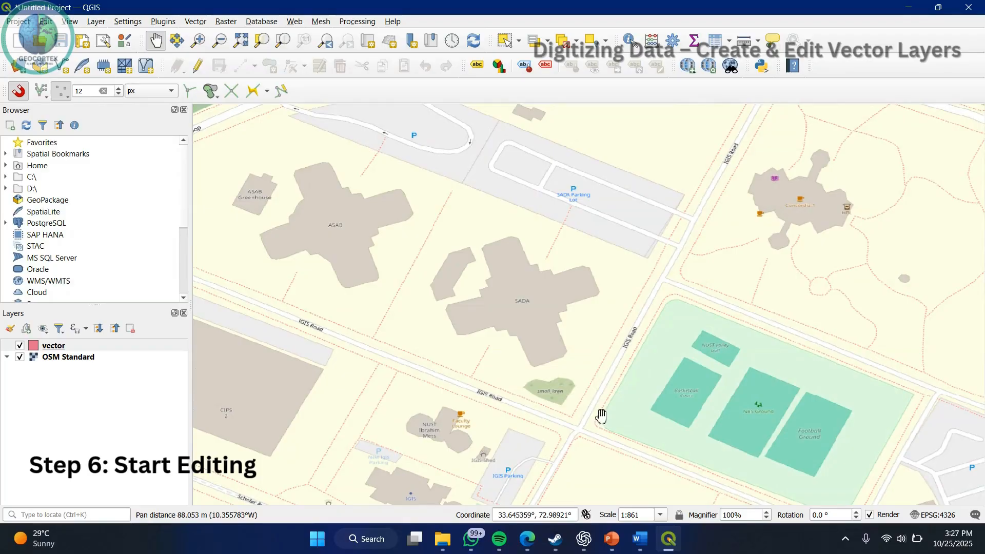
left_click(196, 69)
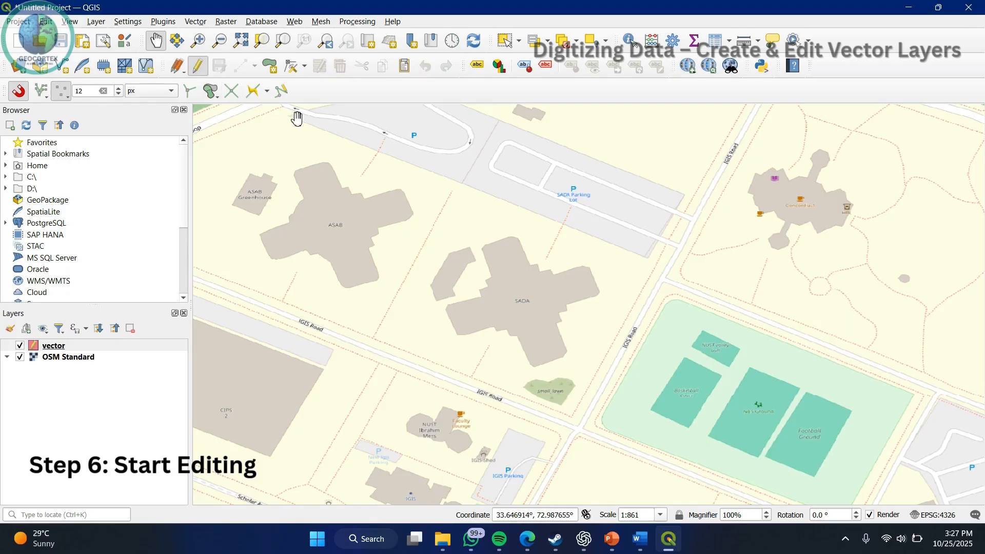
left_click(270, 73)
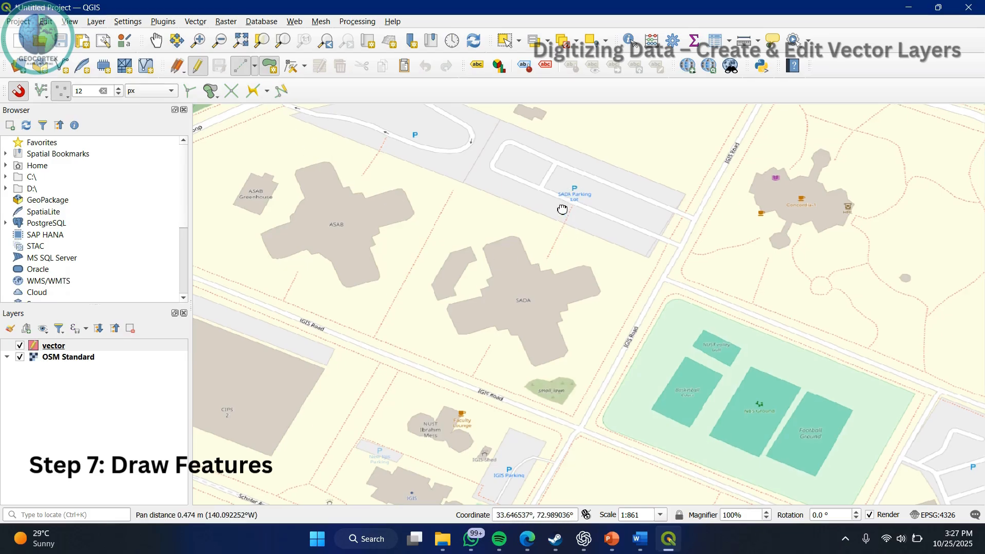
scroll(530, 260, "up", 2)
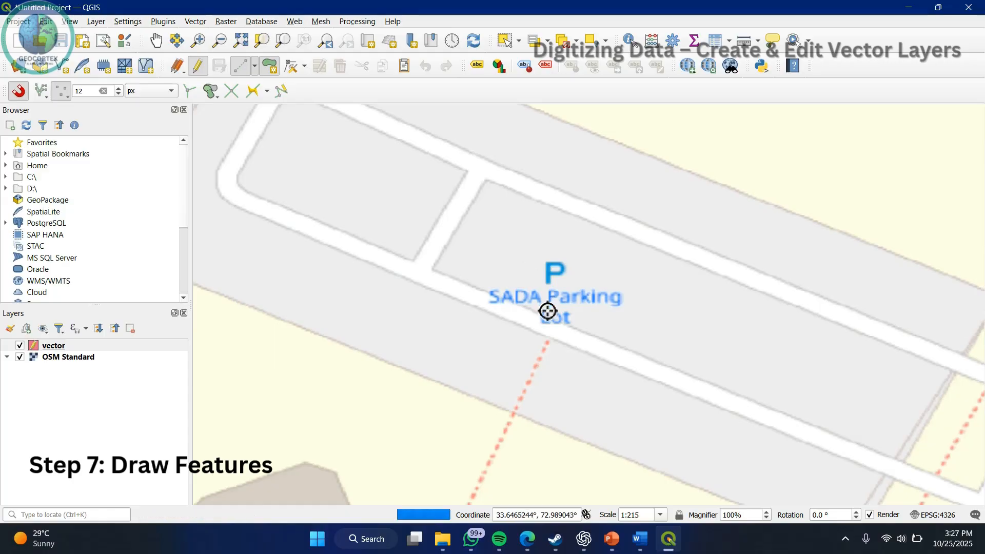
left_click_drag(544, 307, 450, 300)
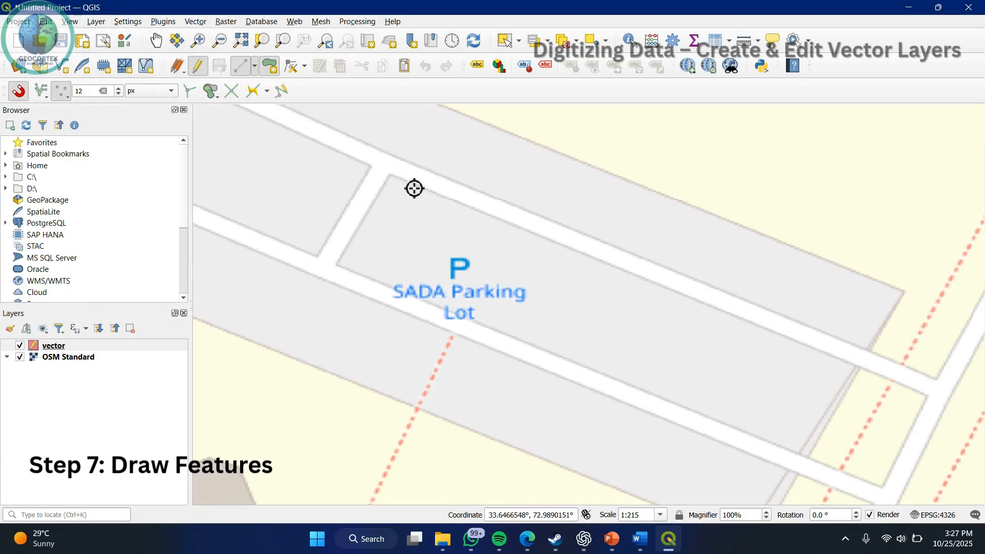
left_click(392, 175)
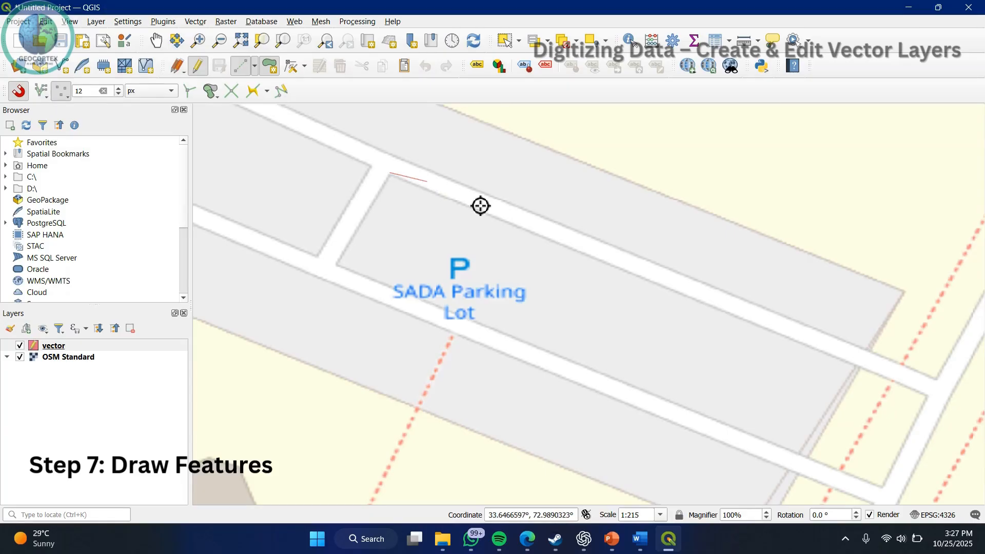
left_click(858, 367)
left_click(806, 457)
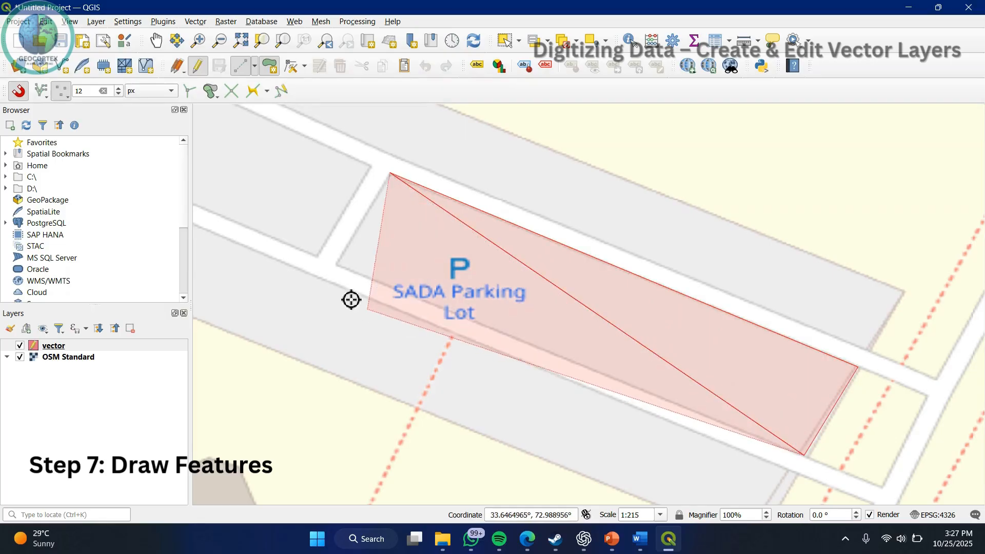
left_click(339, 268)
right_click(479, 286)
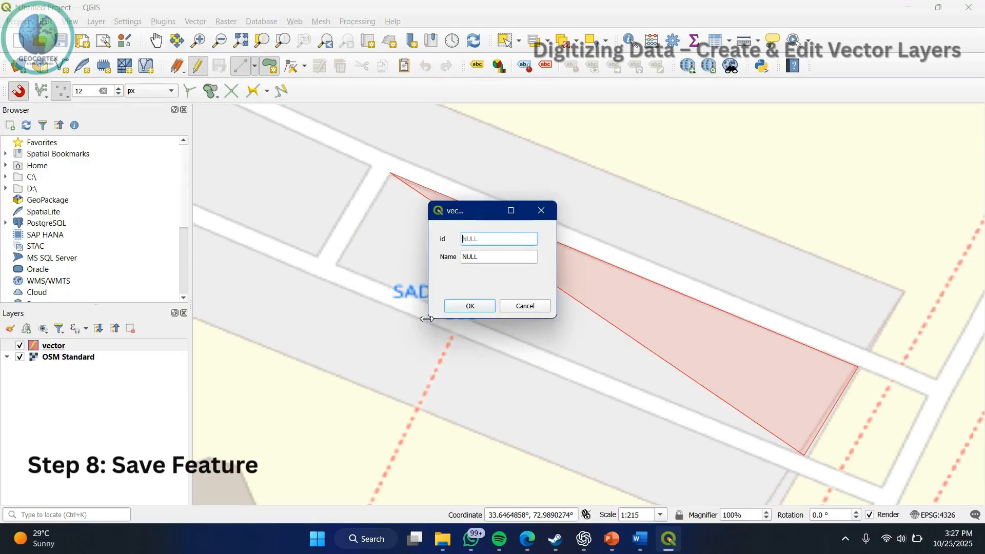
Step: Save the first parking polygon with id 1 and the Name Parking
type("1")
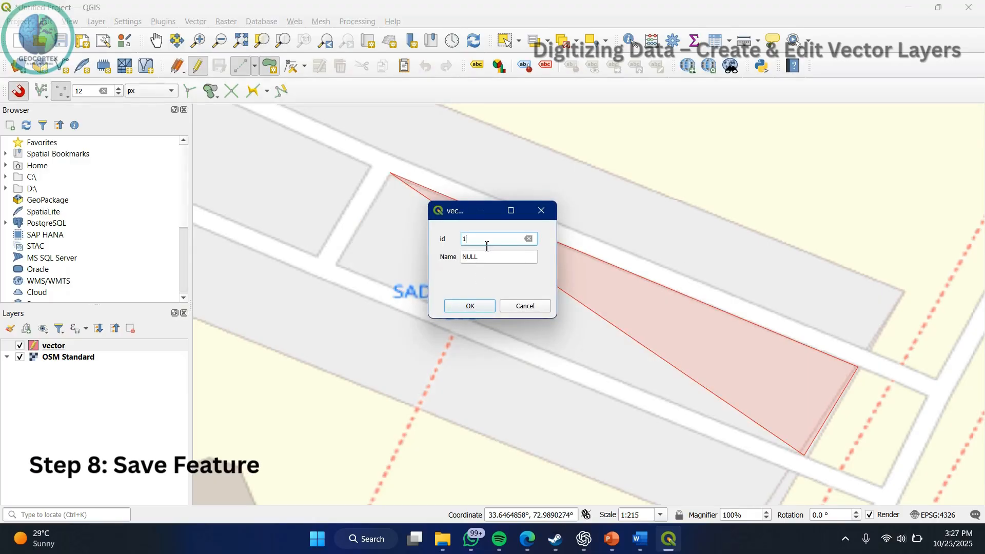
left_click(484, 260)
type("Parking")
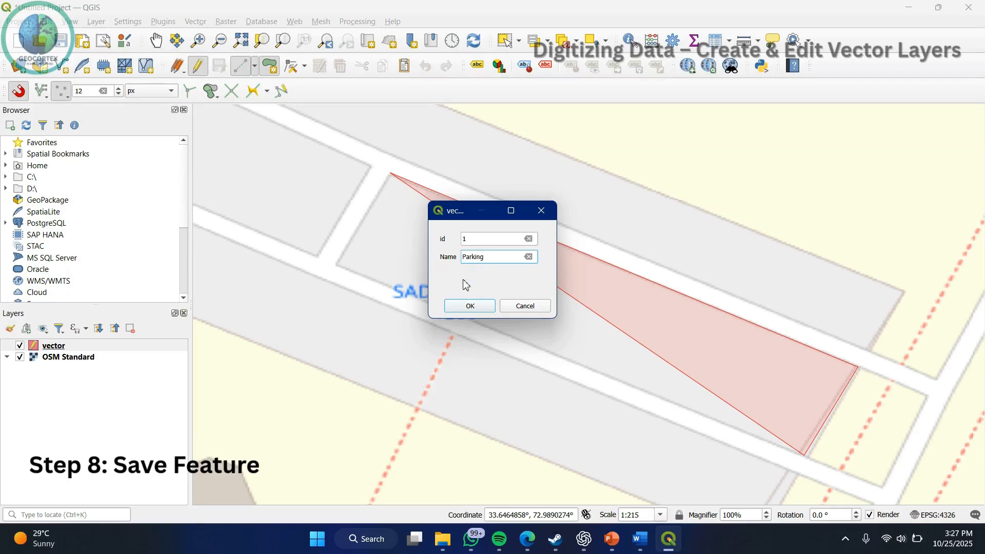
left_click(465, 304)
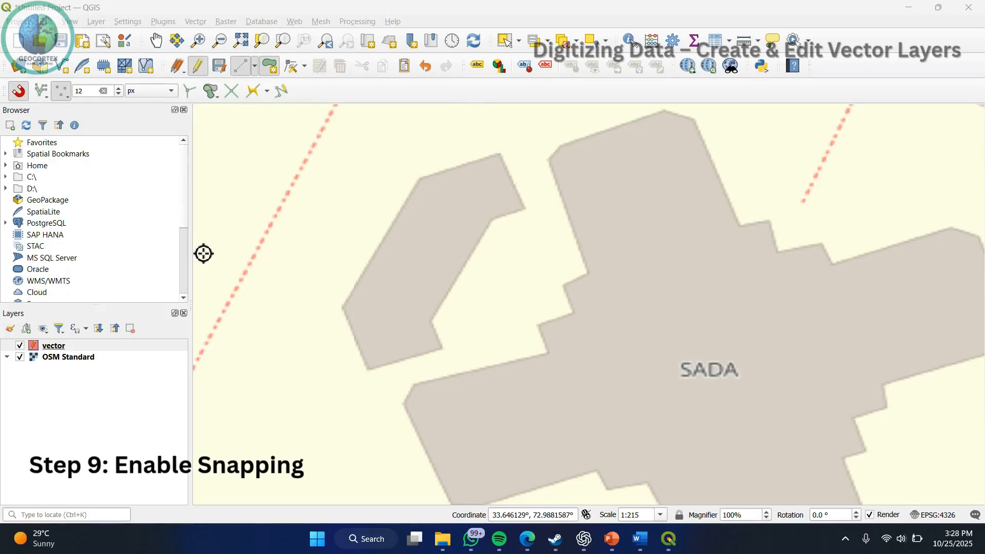
Step: With snapping enabled, digitize a second polygon from the western parking block, joining the first polygon's north-west and south-east corners
left_click_drag(545, 201, 450, 383)
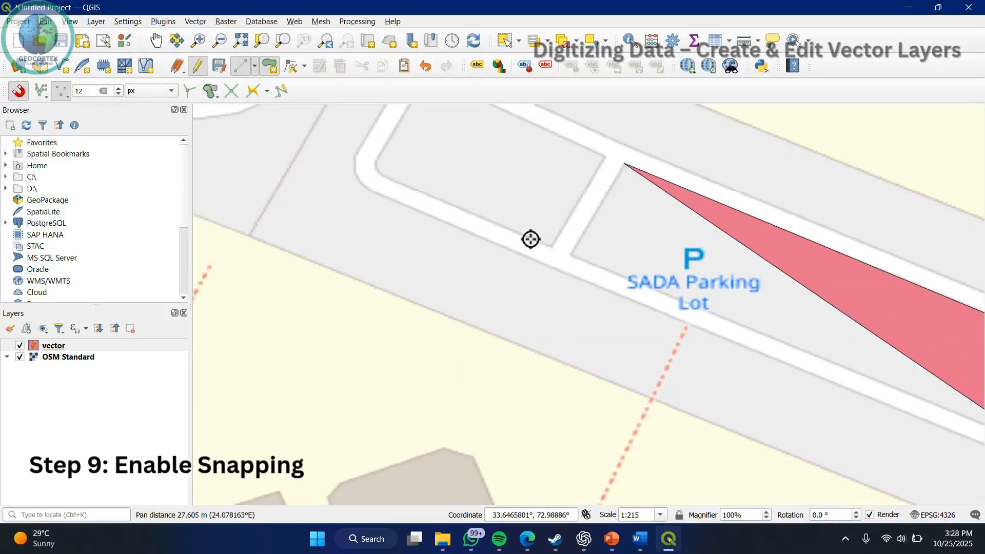
left_click_drag(528, 261, 513, 280)
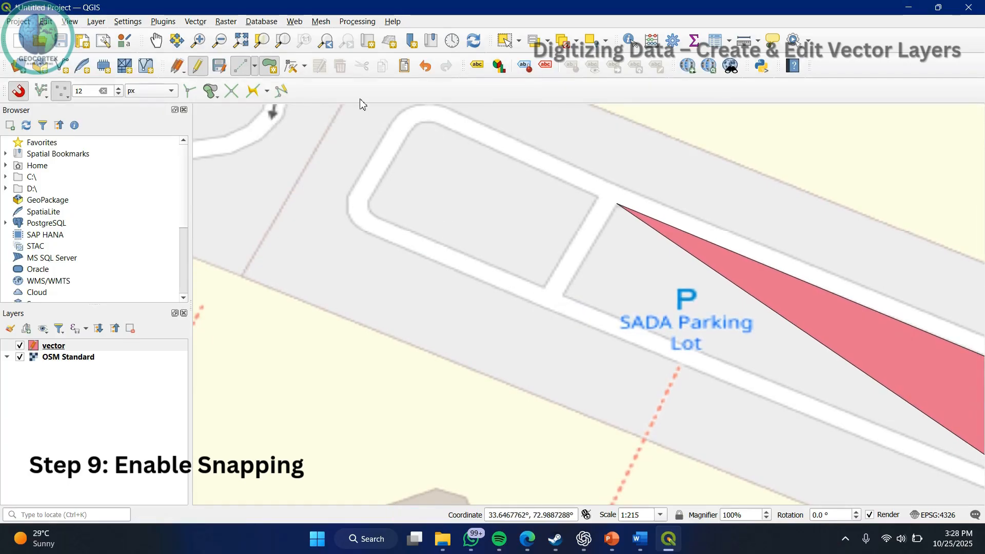
left_click(18, 94)
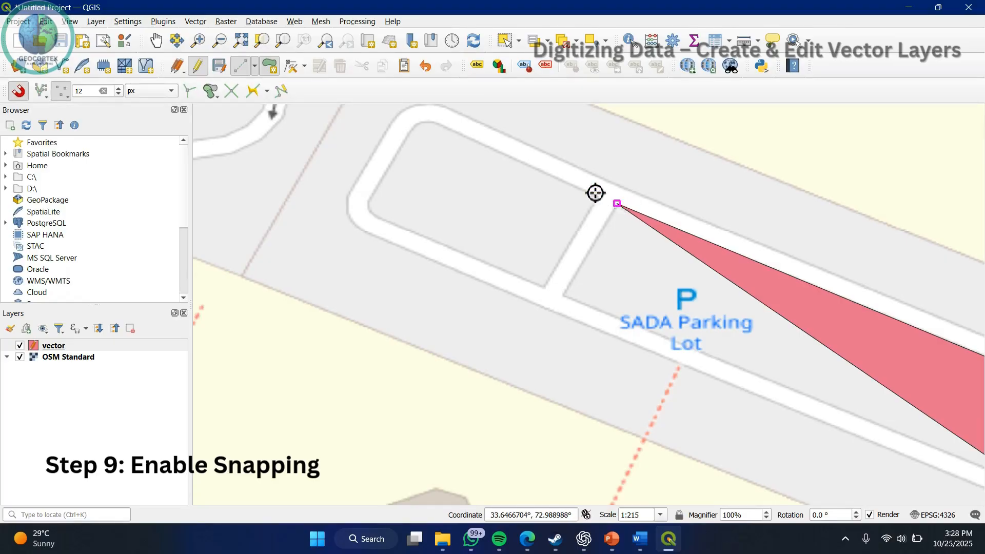
left_click(619, 206)
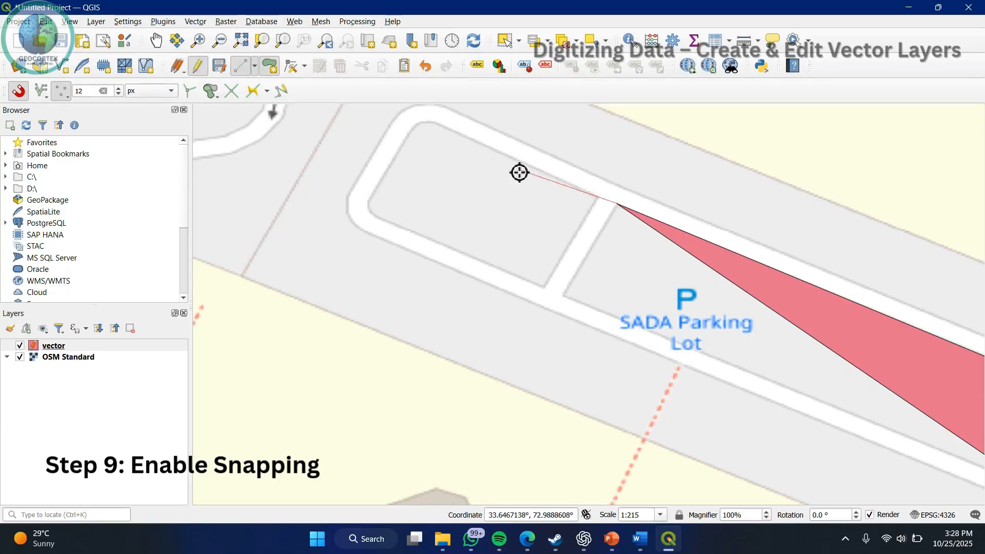
left_click(427, 120)
left_click(369, 206)
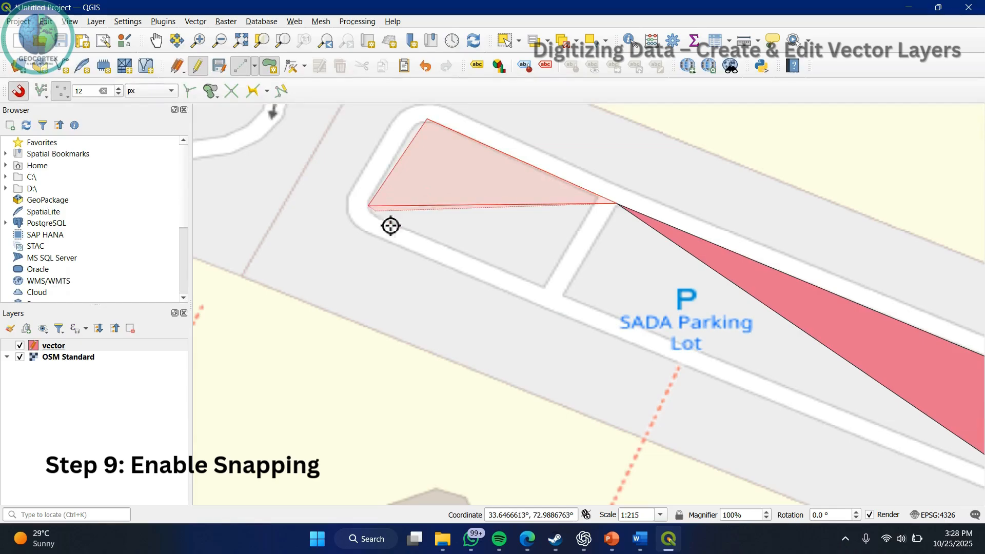
left_click_drag(415, 297, 206, 190)
left_click(819, 379)
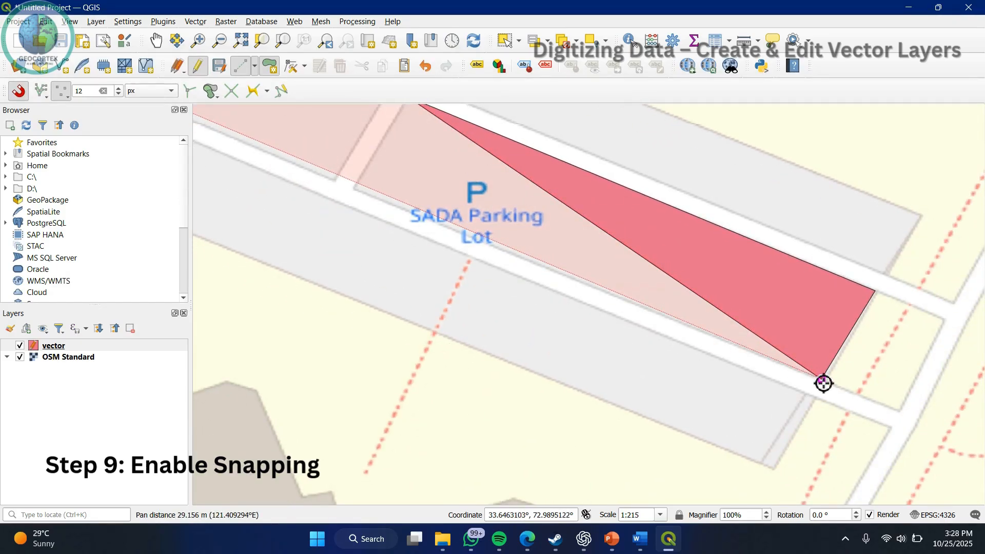
right_click(820, 380)
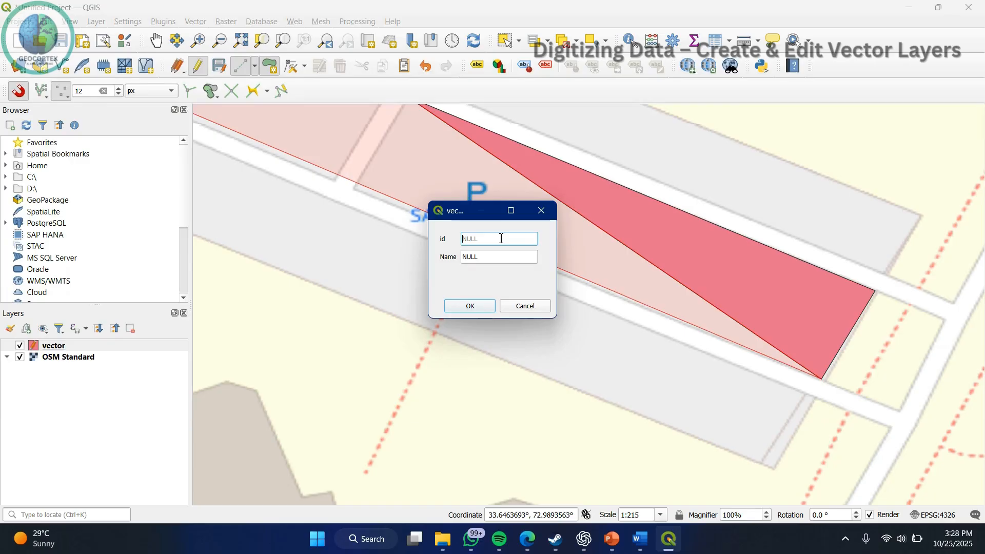
Step: Save the second parking polygon with id 2 and the Name parking_c
type("2")
left_click(513, 258)
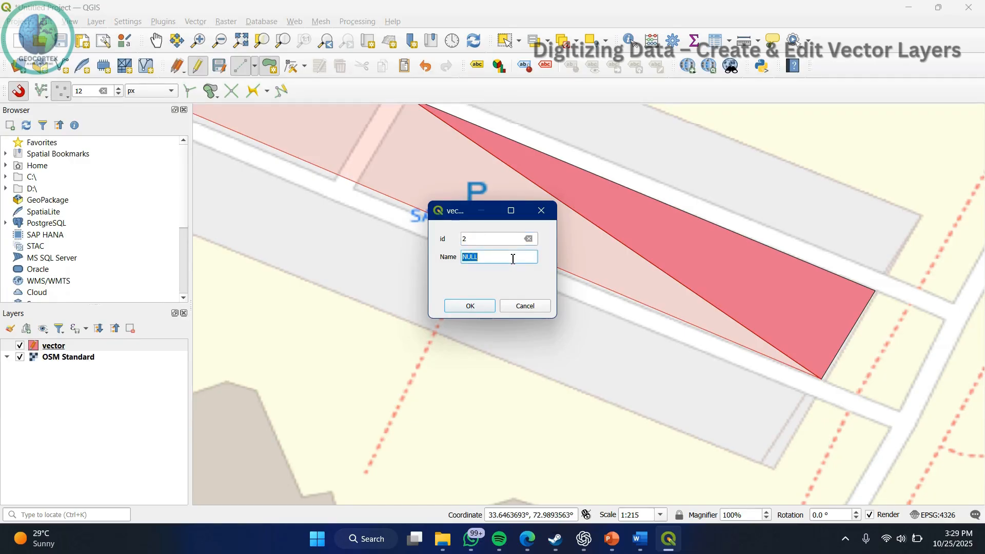
type("parking_c")
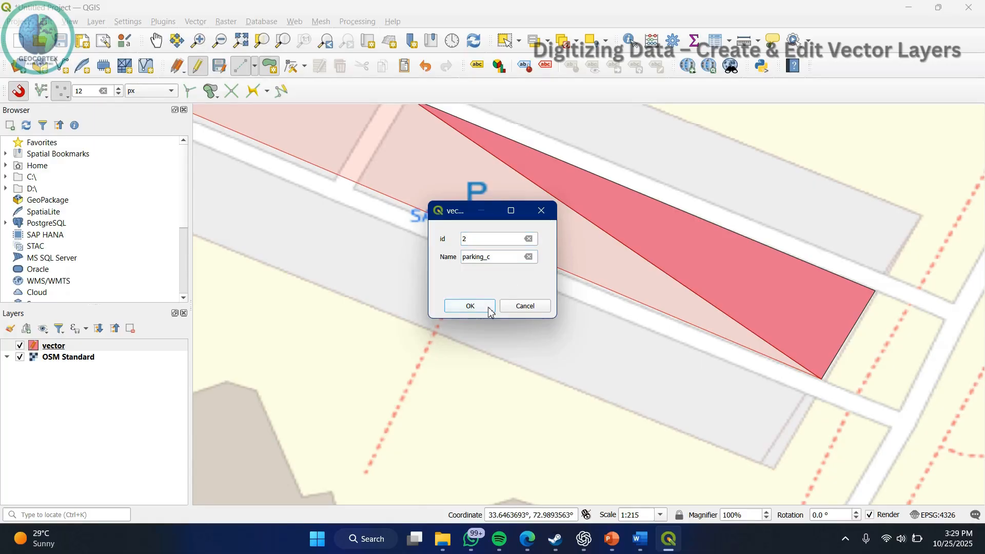
left_click(470, 305)
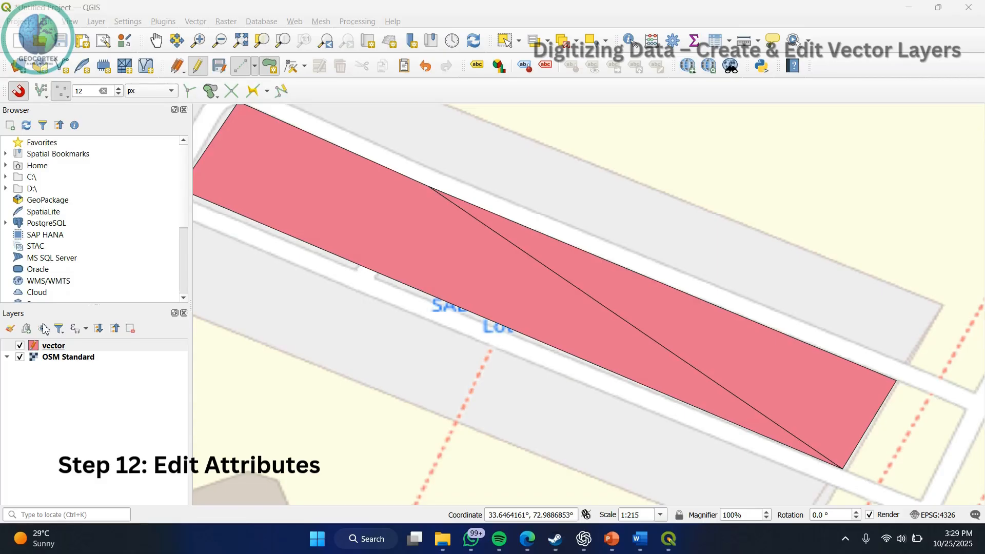
Step: Review the vector layer's attribute records in form and table view and look at the options for adding a field
right_click(60, 350)
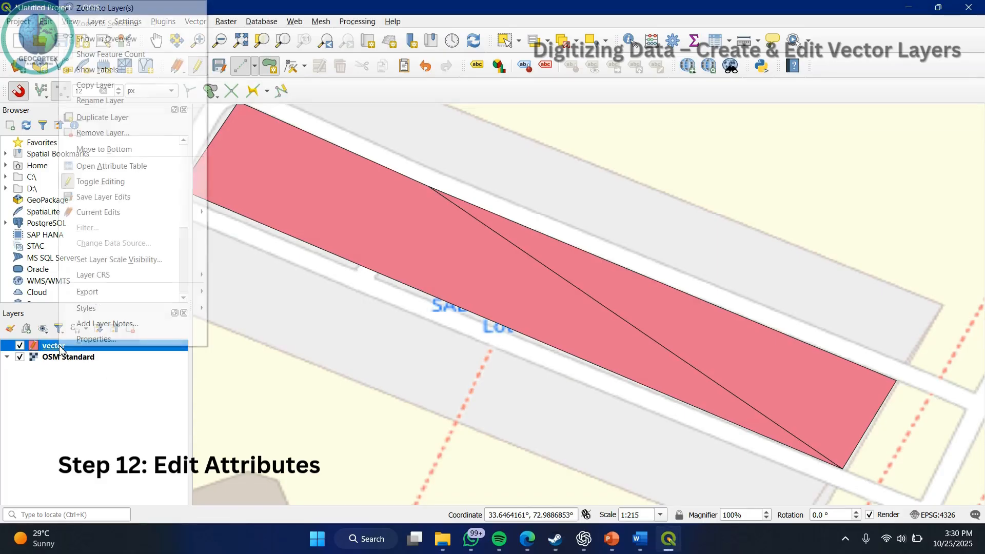
left_click(111, 168)
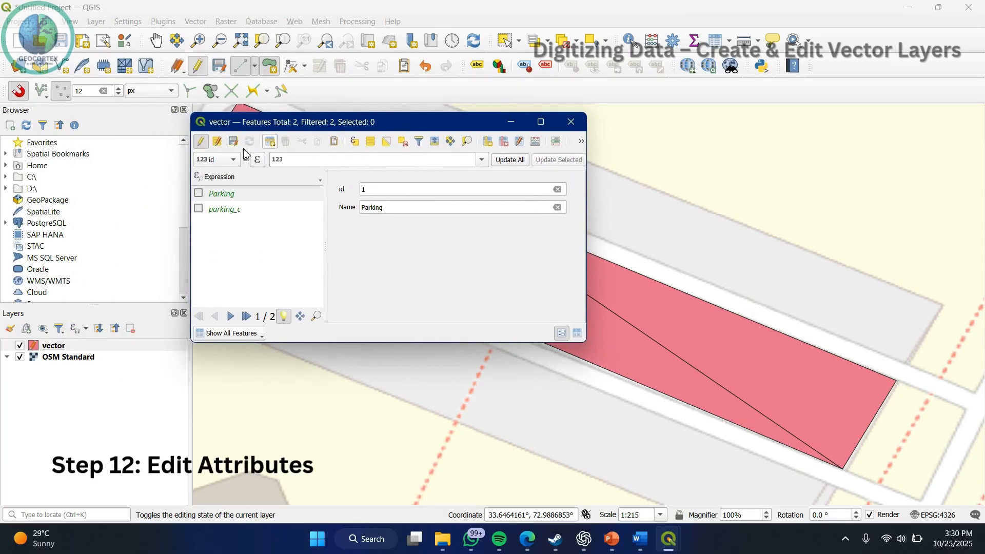
left_click(201, 143)
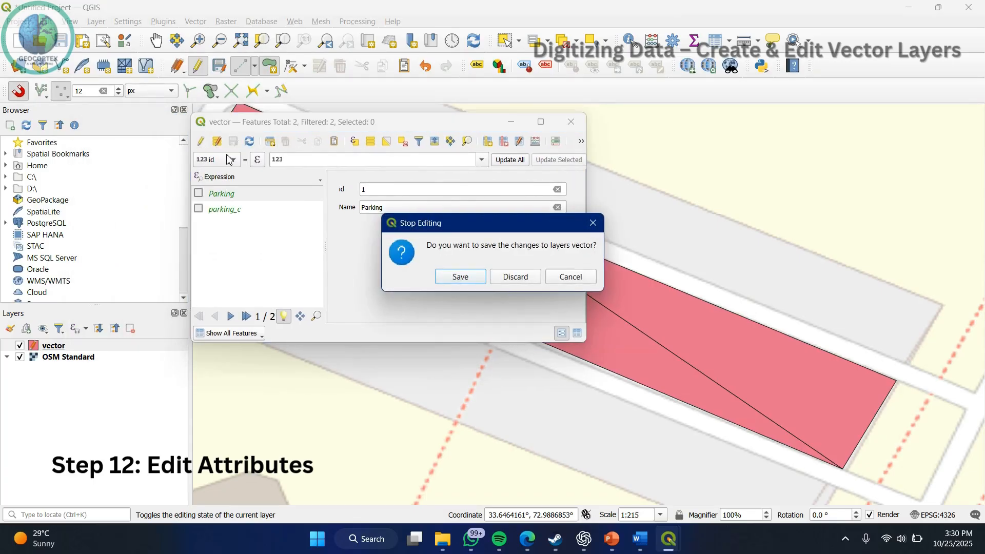
left_click(573, 278)
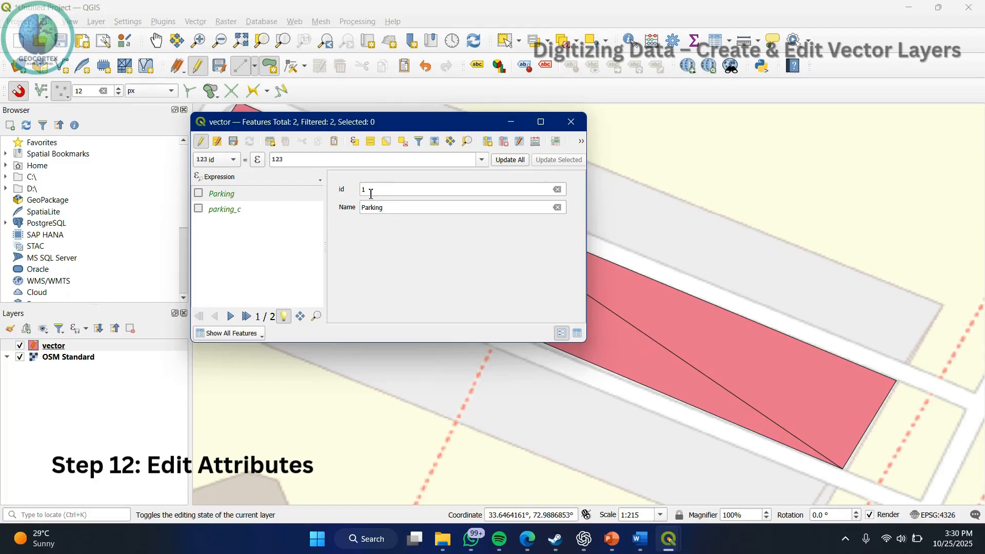
left_click(577, 333)
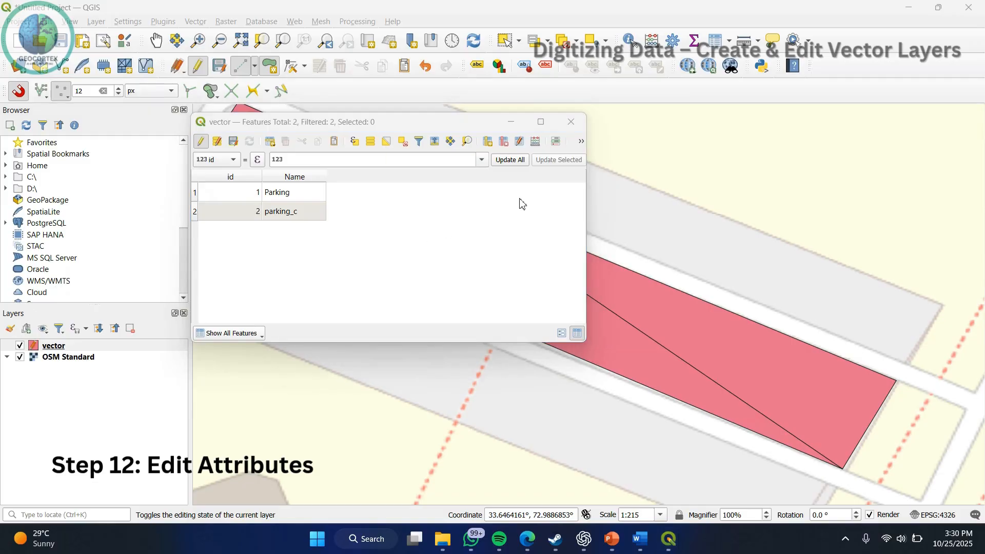
left_click(487, 142)
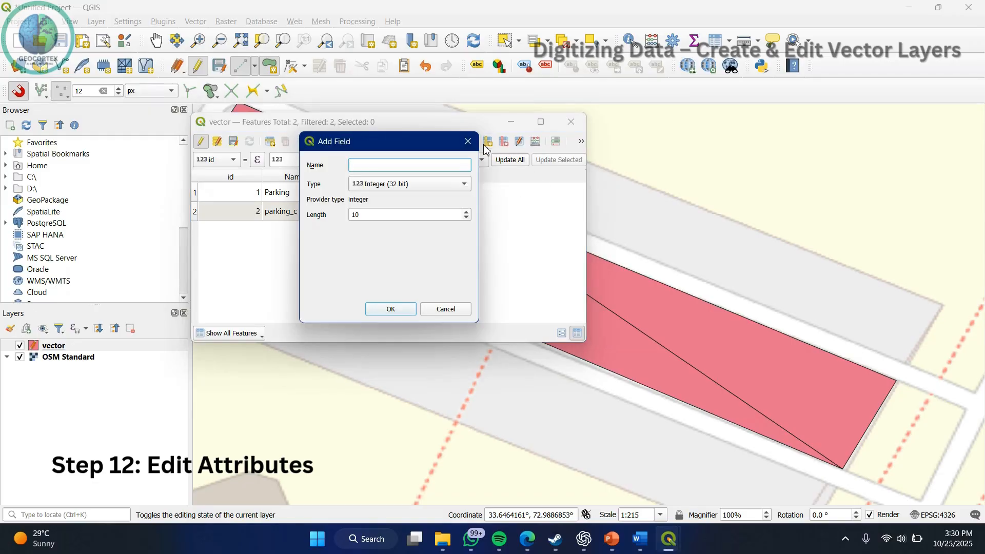
left_click(467, 142)
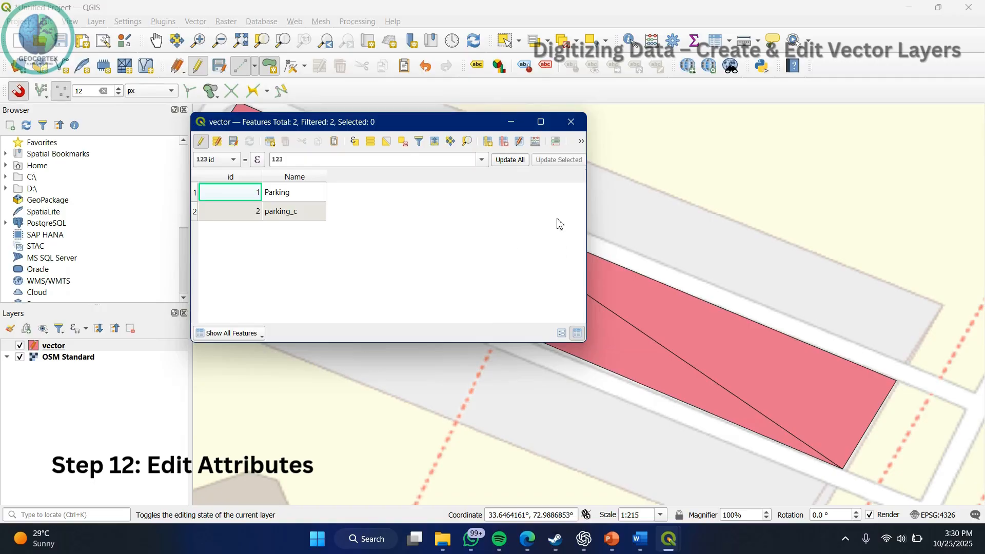
left_click_drag(448, 121, 536, 153)
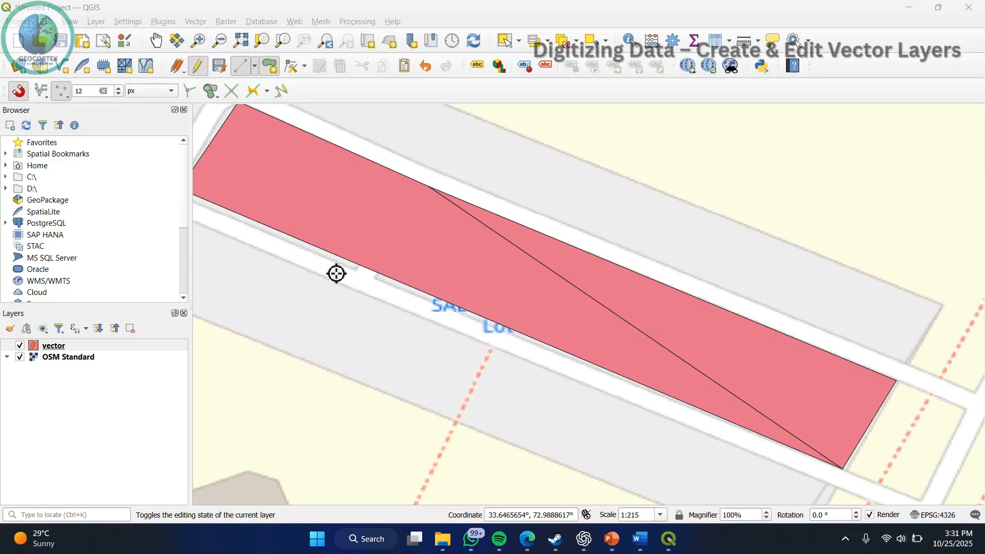
Step: Save the vector layer's edits and end its editing session
left_click(224, 72)
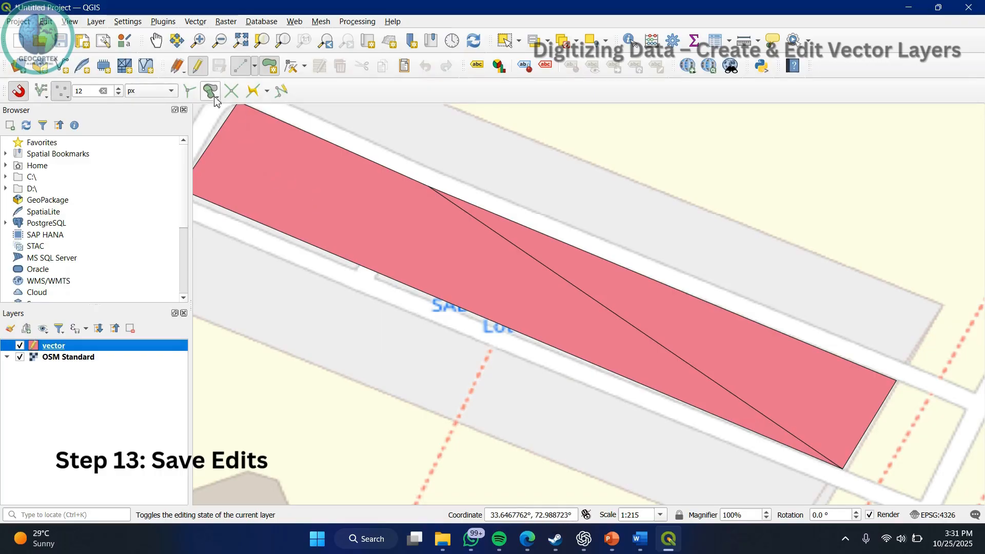
left_click(199, 70)
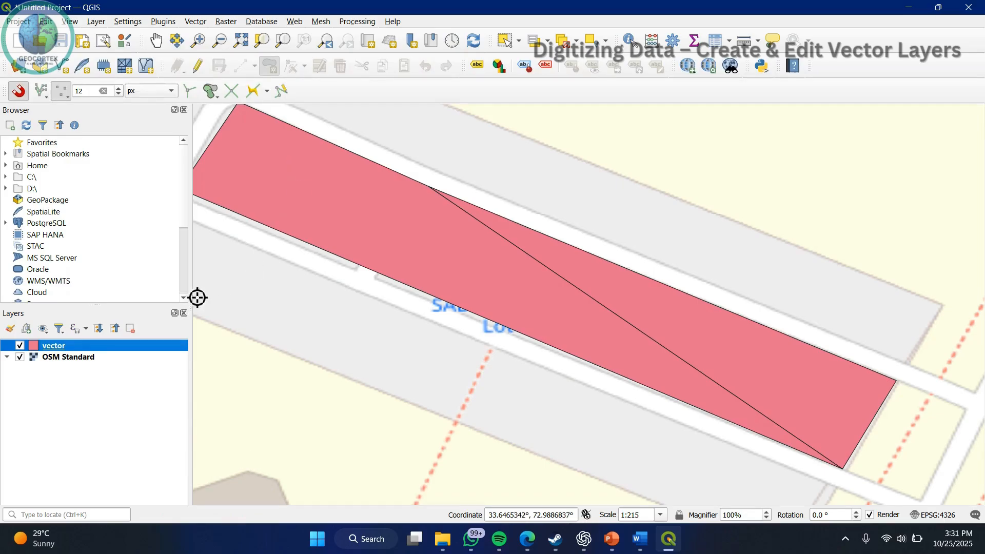
right_click(64, 348)
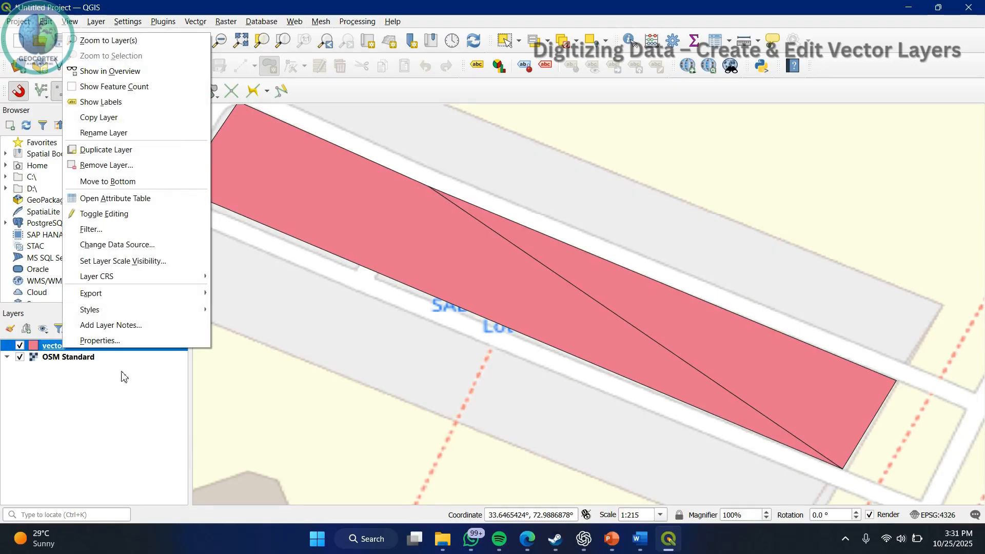
left_click(124, 377)
left_click(73, 348)
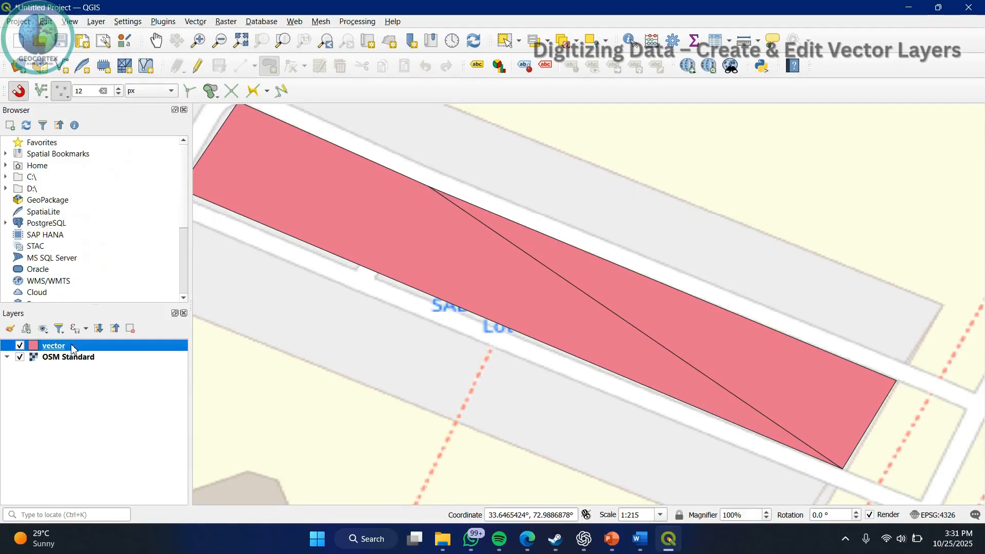